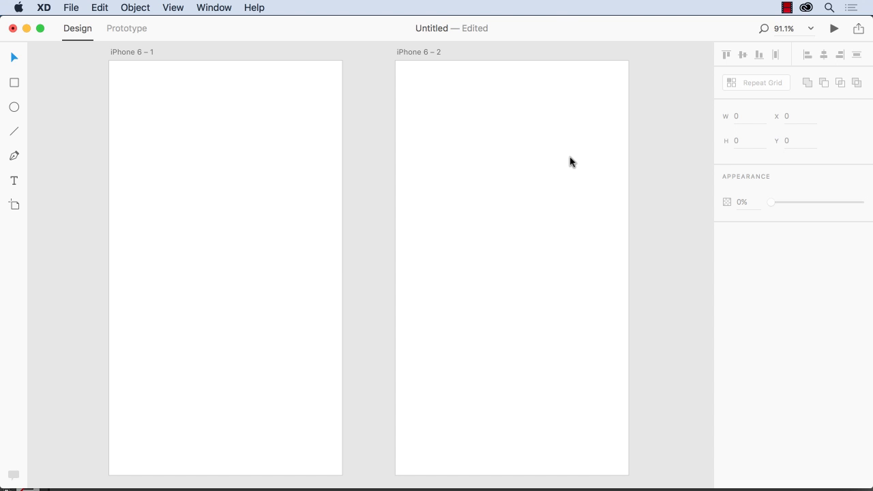
Draw a circle on the first artboard, move it toward the middle, and fill it red
{"action": "left_click", "coordinate": [14, 108]}
{"action": "left_click_drag", "start_coordinate": [179, 150], "coordinate": [250, 242]}
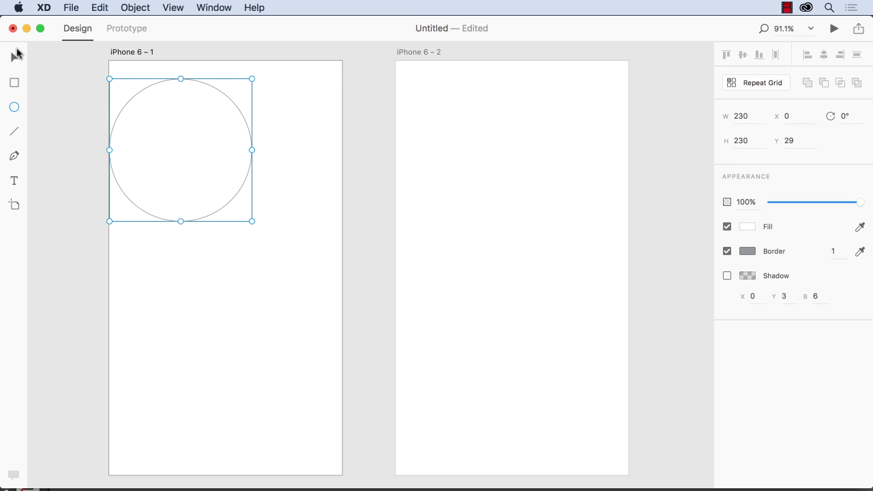
{"action": "left_click", "coordinate": [15, 58]}
{"action": "left_click_drag", "start_coordinate": [159, 131], "coordinate": [201, 184]}
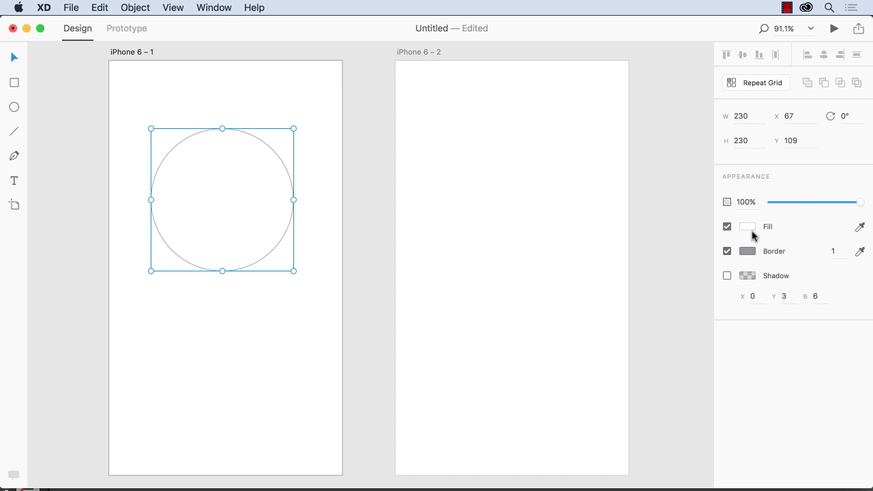
{"action": "left_click", "coordinate": [748, 228]}
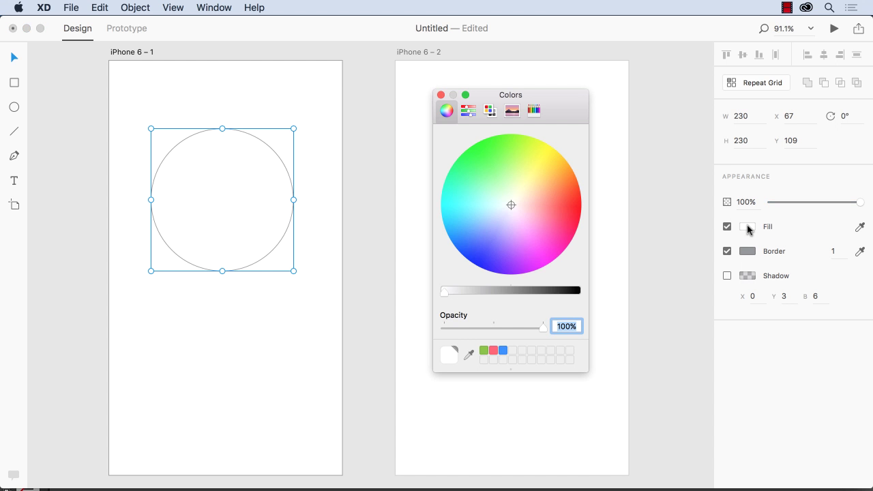
{"action": "left_click", "coordinate": [580, 210]}
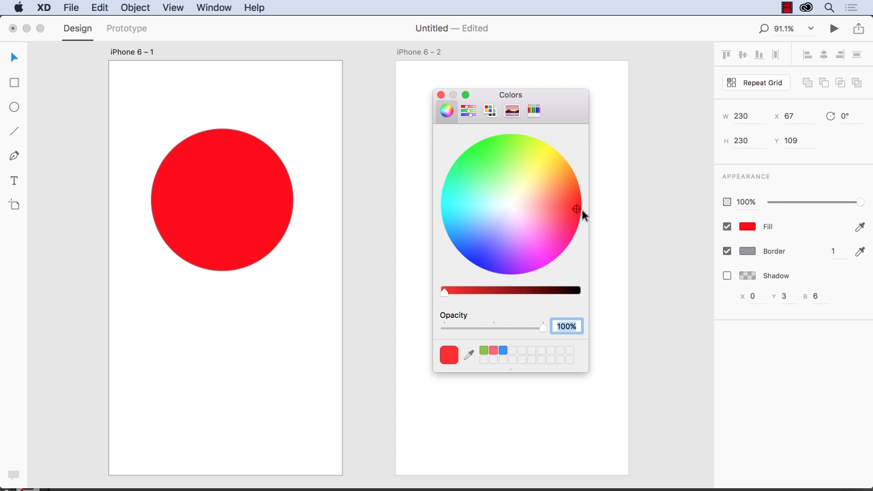
Remove the circle's border by setting its width to 0, after trying black at 5
{"action": "left_click", "coordinate": [751, 251]}
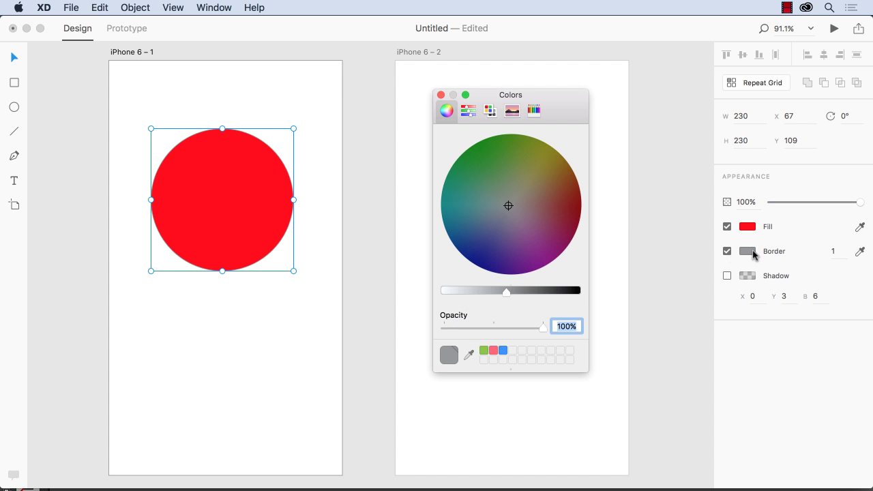
{"action": "left_click_drag", "start_coordinate": [504, 294], "coordinate": [578, 296]}
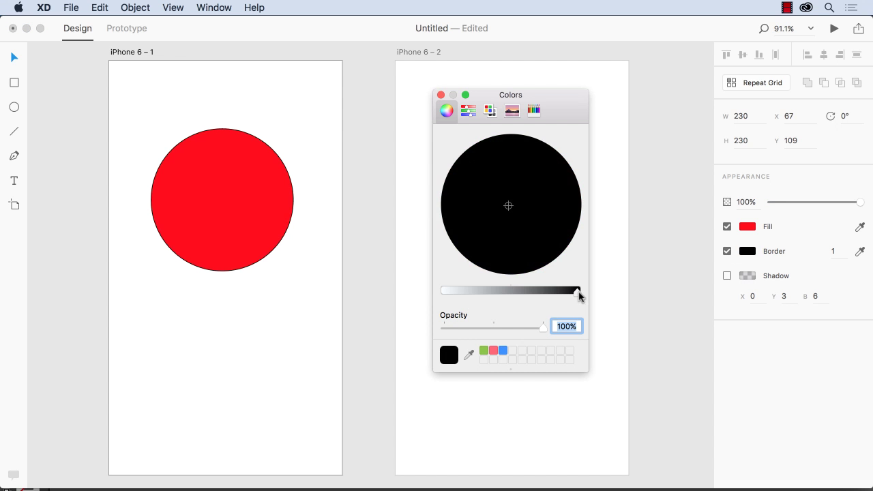
{"action": "left_click", "coordinate": [833, 252]}
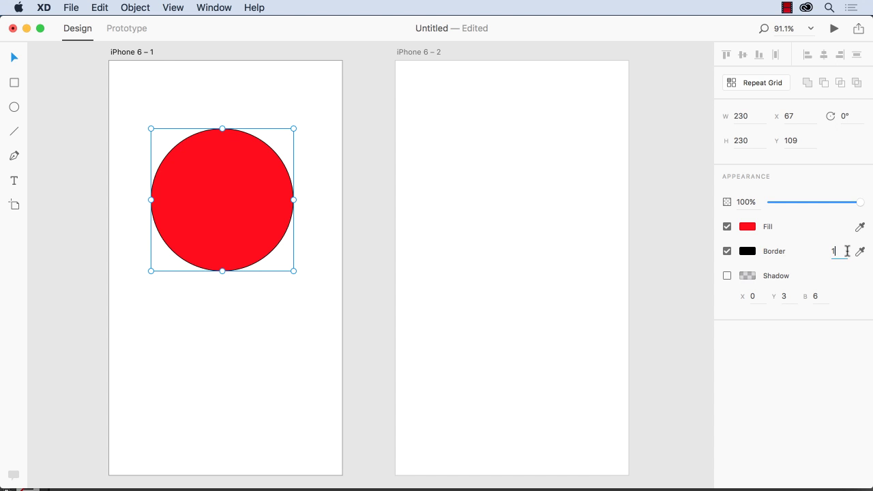
{"action": "type", "text": "5"}
{"action": "key", "text": "Return"}
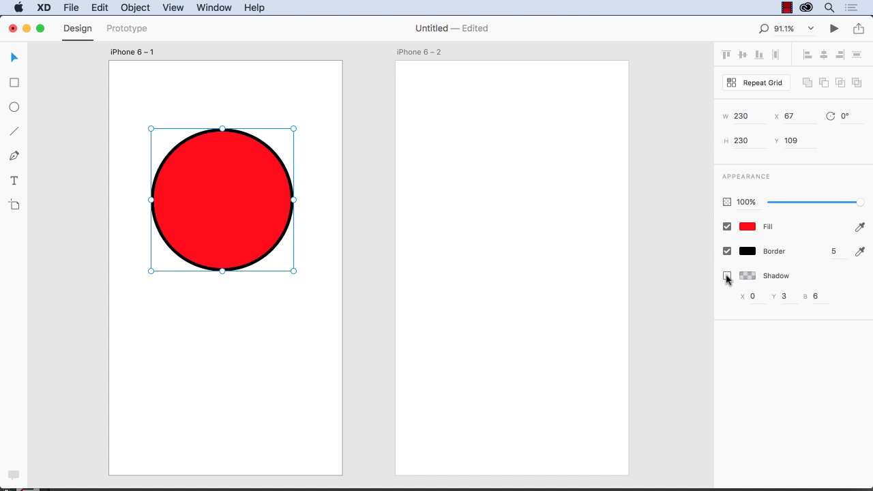
{"action": "left_click", "coordinate": [835, 251]}
{"action": "type", "text": "0"}
{"action": "key", "text": "Return"}
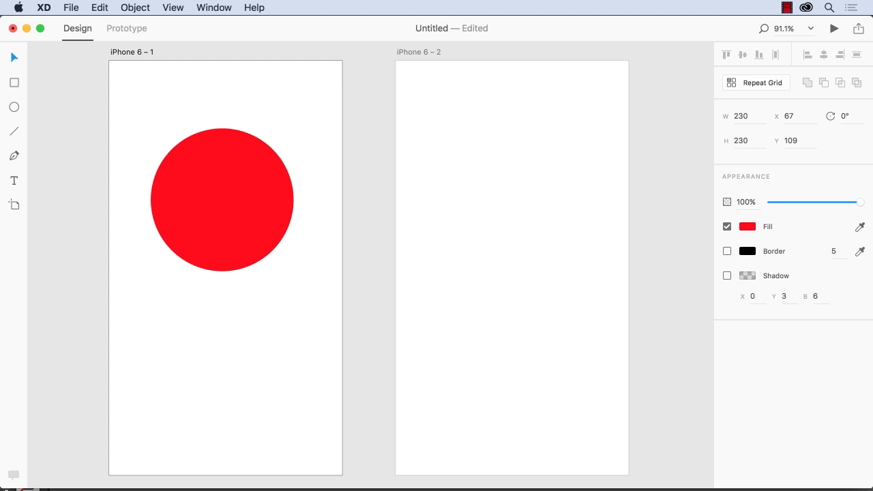
Drag the circle's bottom anchor down and make it a sharp corner point
{"action": "left_click", "coordinate": [203, 103]}
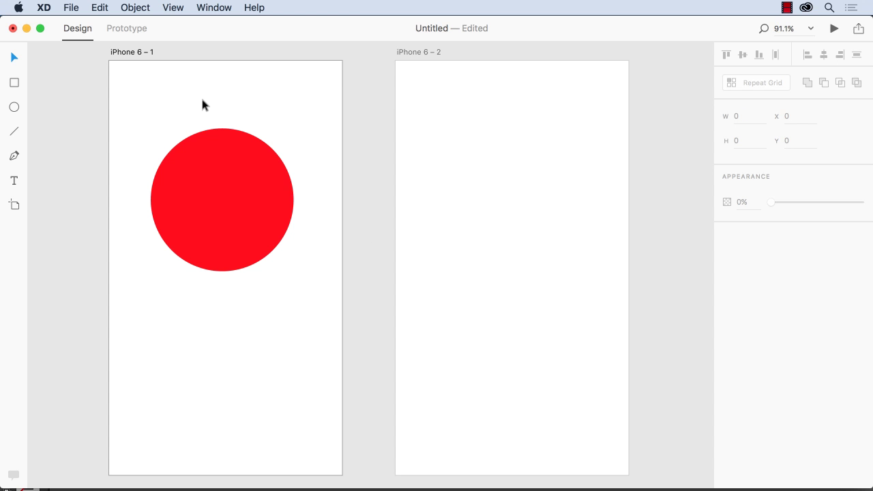
{"action": "left_click", "coordinate": [218, 209]}
{"action": "double_click", "coordinate": [218, 205]}
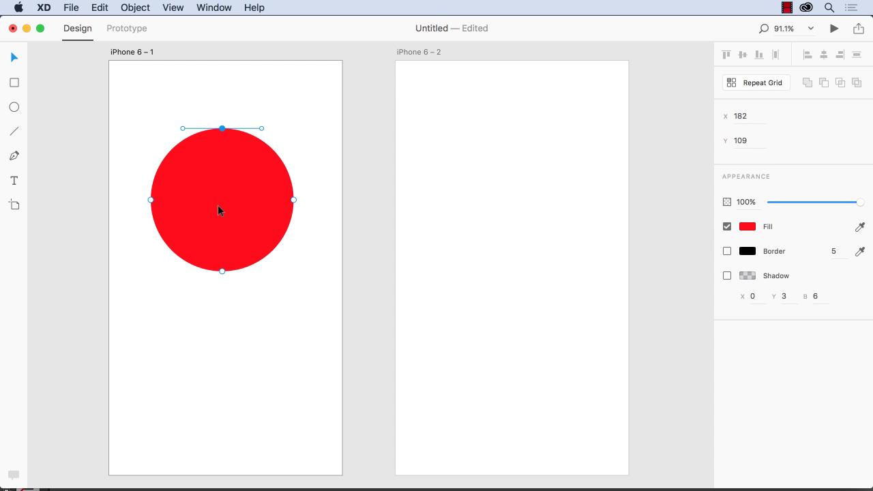
{"action": "left_click", "coordinate": [222, 272]}
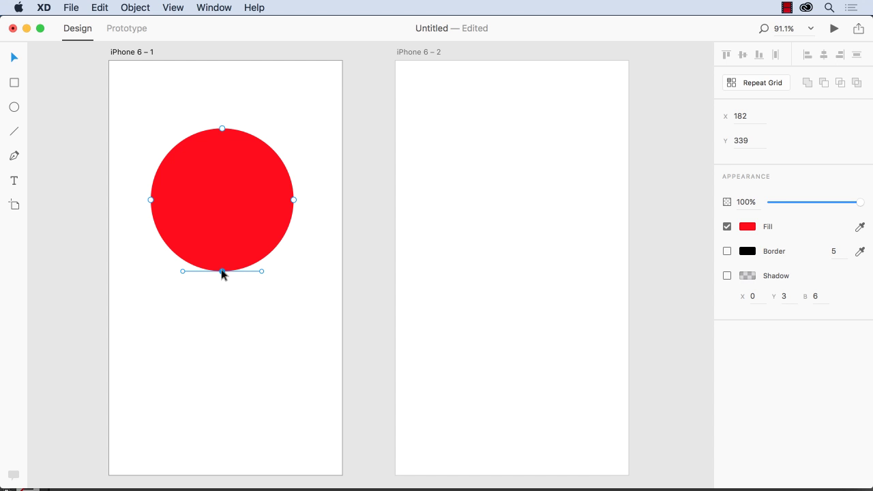
{"action": "left_click_drag", "start_coordinate": [222, 271], "coordinate": [222, 420]}
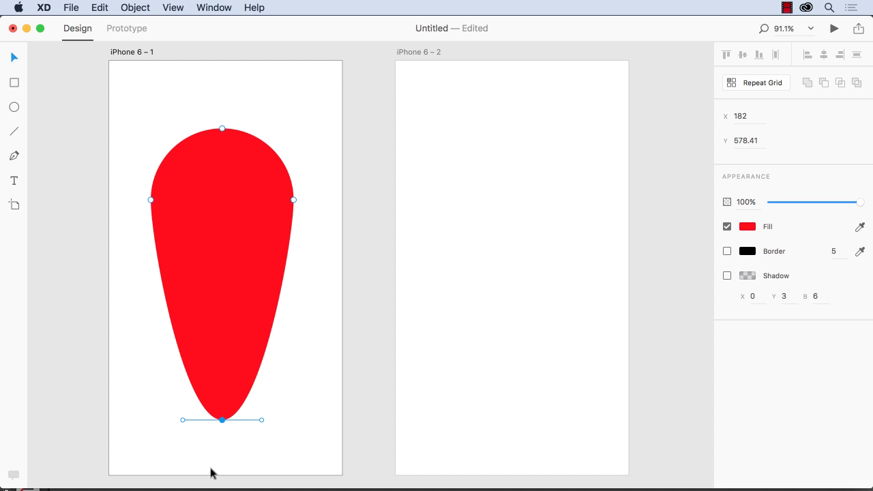
{"action": "double_click", "coordinate": [223, 420]}
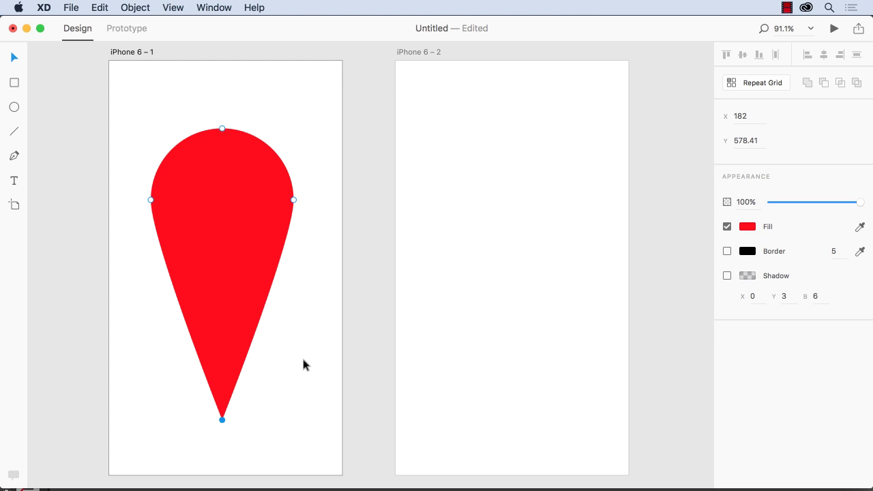
Draw a small circle in the pin's rounded top and subtract it from the pin
{"action": "left_click", "coordinate": [313, 128]}
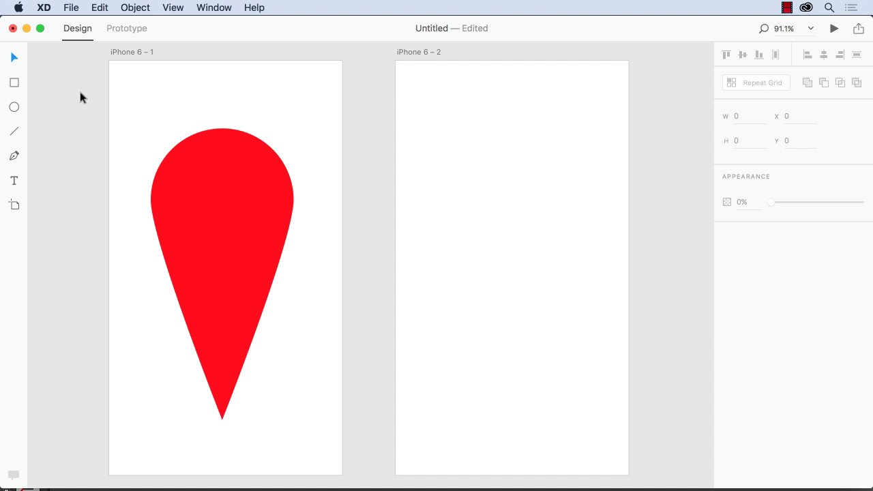
{"action": "left_click", "coordinate": [14, 107]}
{"action": "left_click_drag", "start_coordinate": [220, 182], "coordinate": [252, 232]}
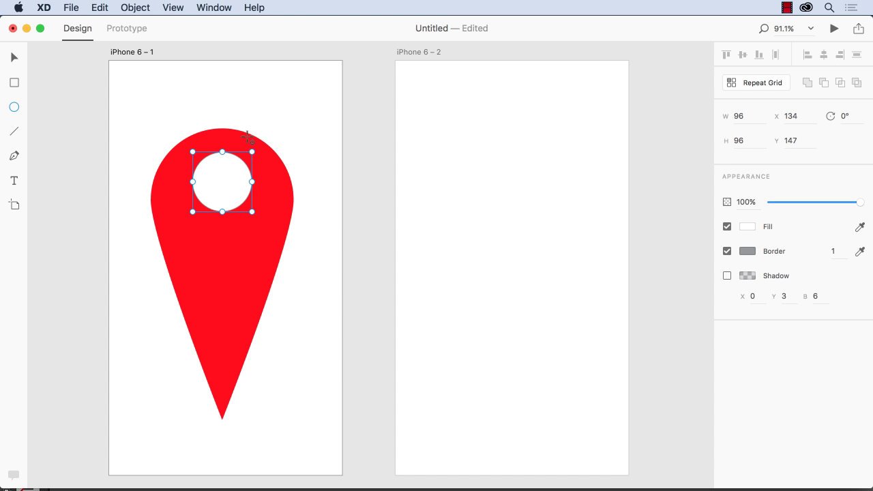
{"action": "left_click", "coordinate": [13, 57]}
{"action": "left_click", "coordinate": [171, 135]}
{"action": "left_click_drag", "start_coordinate": [138, 113], "coordinate": [320, 456]}
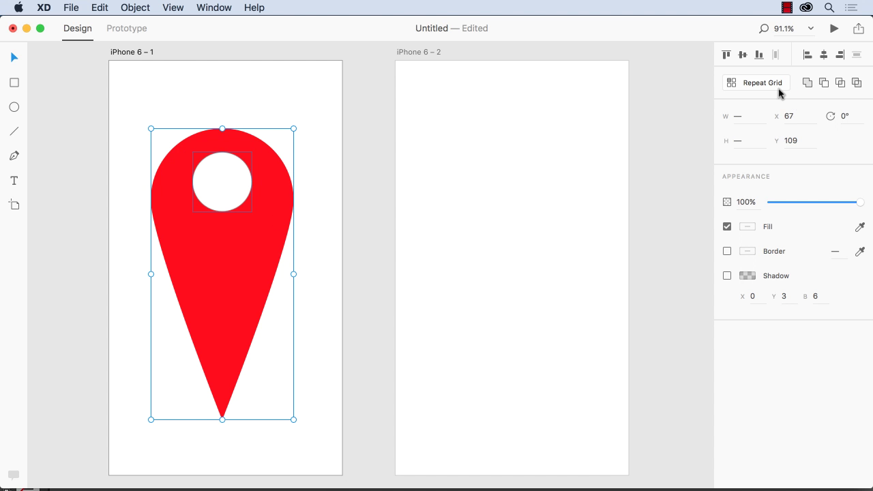
{"action": "left_click", "coordinate": [824, 84]}
Draw a rectangle over the pin and fill it black
{"action": "left_click", "coordinate": [283, 107]}
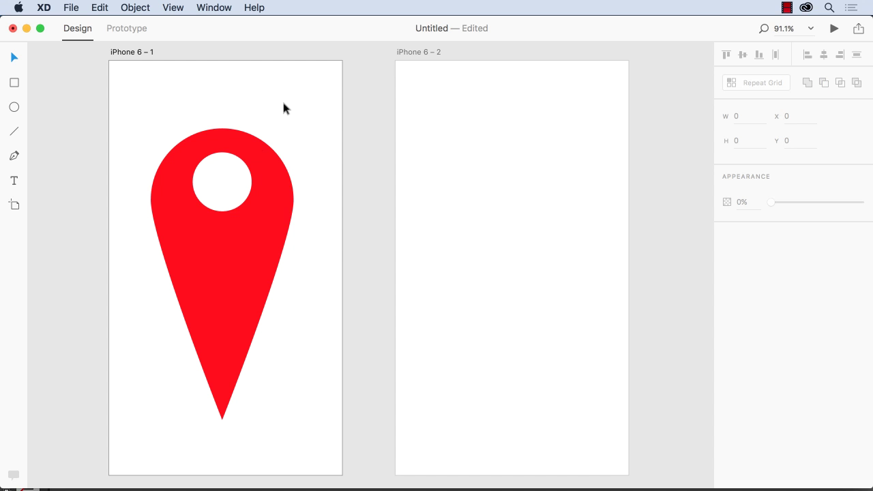
{"action": "left_click", "coordinate": [13, 82]}
{"action": "left_click_drag", "start_coordinate": [130, 115], "coordinate": [326, 295]}
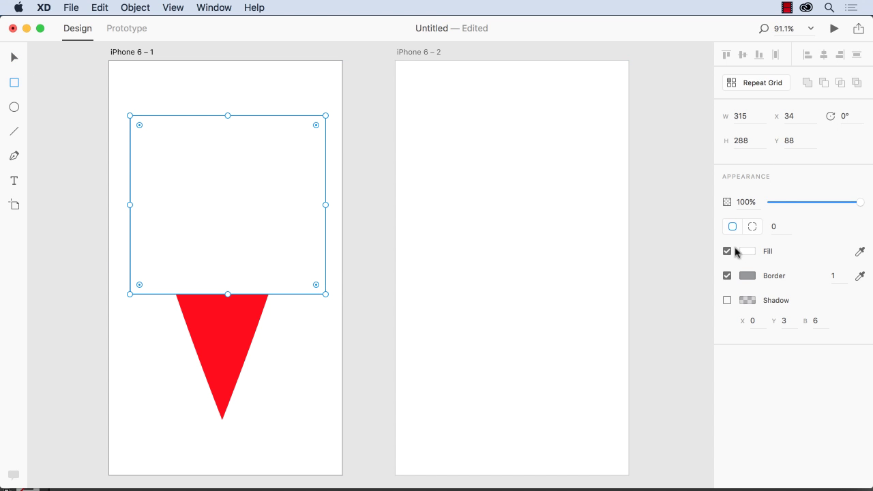
{"action": "left_click", "coordinate": [746, 251]}
{"action": "left_click_drag", "start_coordinate": [557, 290], "coordinate": [576, 290]}
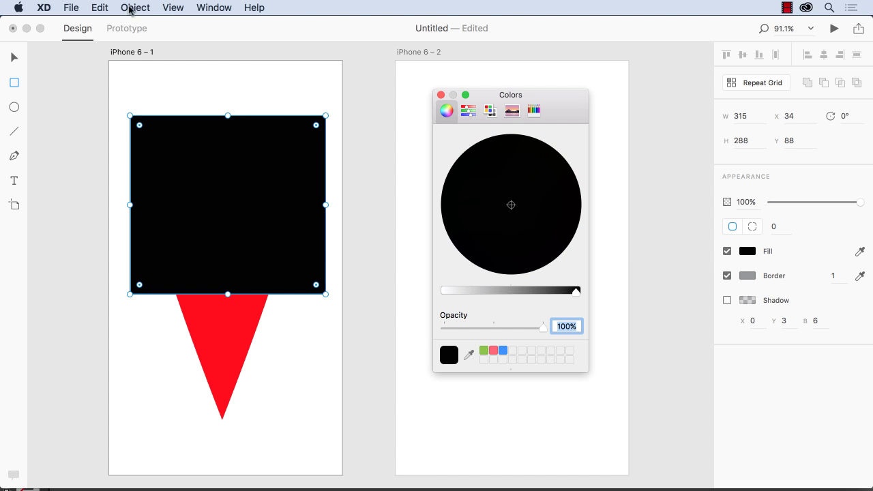
Send the black square behind the red pin with Arrange > Send to Back
{"action": "left_click", "coordinate": [137, 7]}
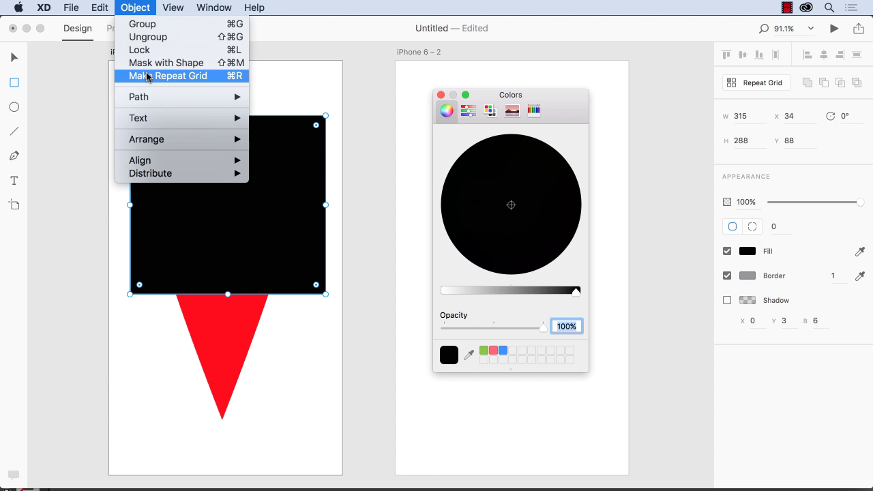
{"action": "mouse_move", "coordinate": [146, 139]}
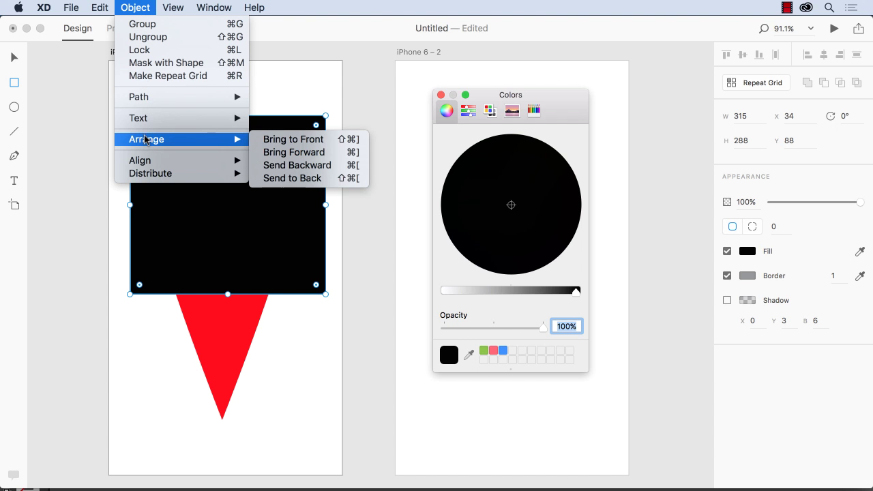
{"action": "left_click", "coordinate": [307, 179]}
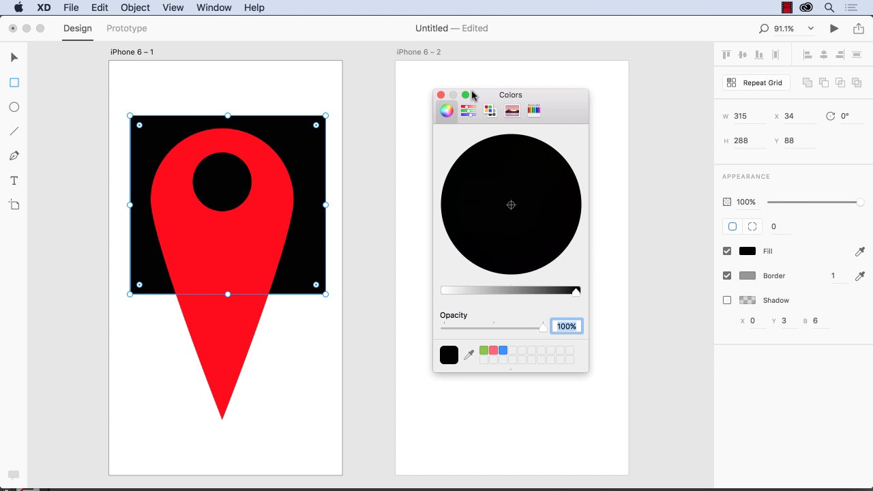
{"action": "left_click_drag", "start_coordinate": [473, 94], "coordinate": [685, 73]}
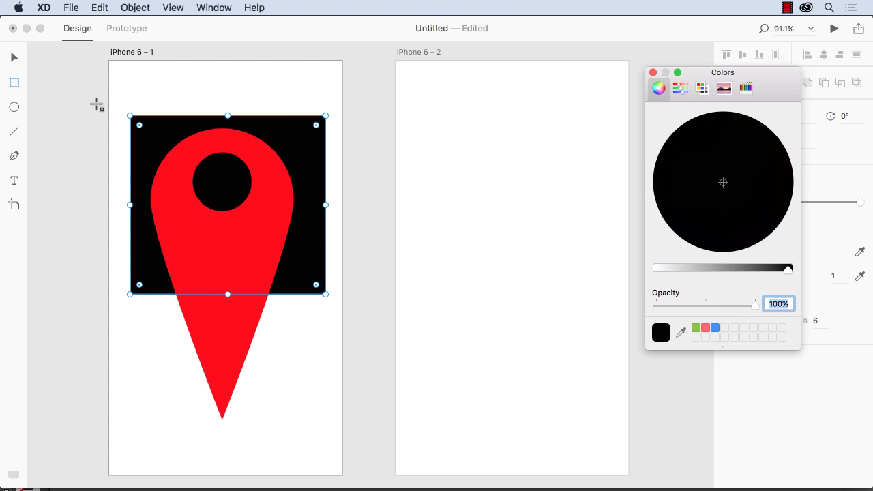
{"action": "left_click", "coordinate": [129, 69]}
{"action": "left_click", "coordinate": [143, 68]}
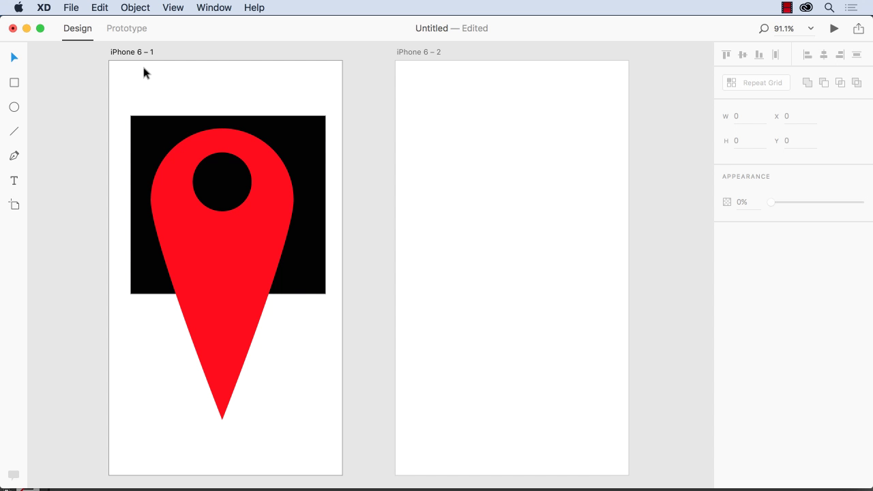
Select and copy the entire face illustration in Illustrator, then head back to XD
{"action": "key", "text": "super+Tab"}
{"action": "key", "text": "super+Tab"}
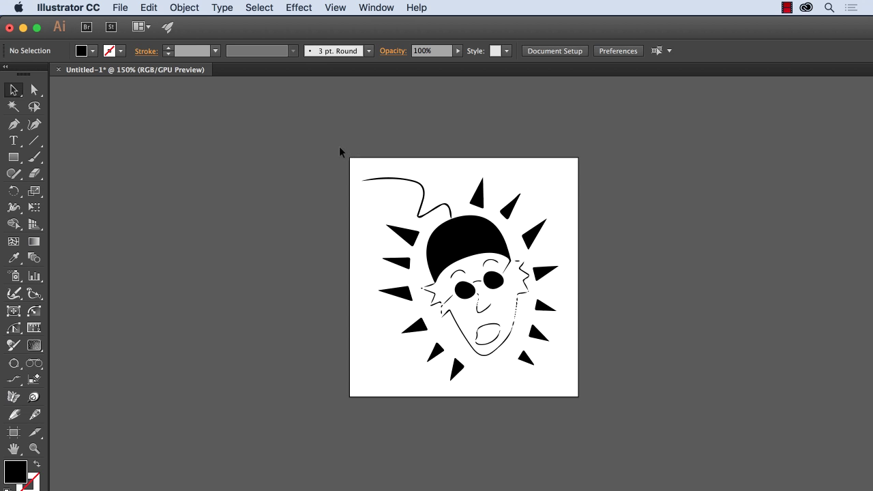
{"action": "left_click_drag", "start_coordinate": [340, 147], "coordinate": [616, 420]}
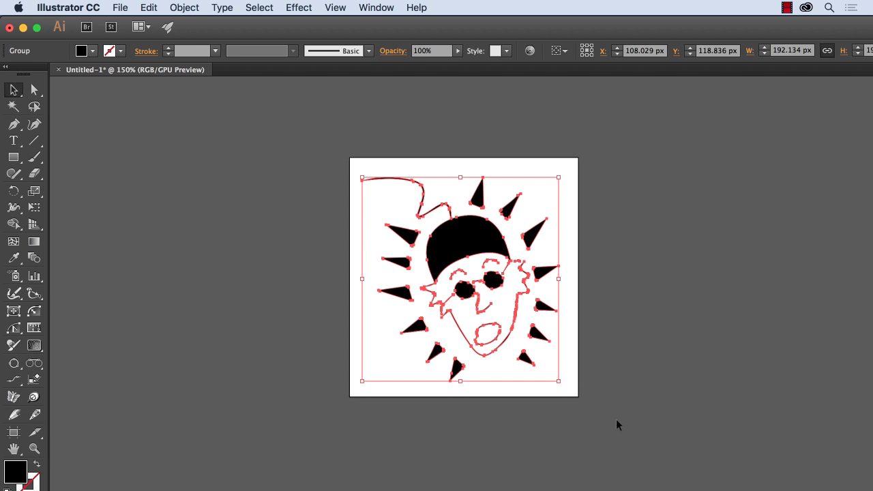
{"action": "key", "text": "shift+super+b"}
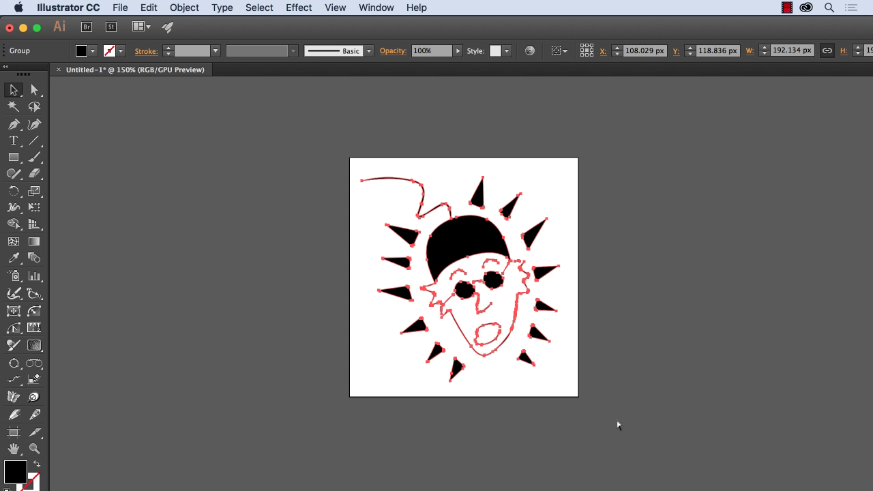
{"action": "key", "text": "shift+super+b"}
{"action": "key", "text": "shift+super+b"}
Paste the face illustration onto the iPhone 6 – 2 artboard
{"action": "key", "text": "super+Tab"}
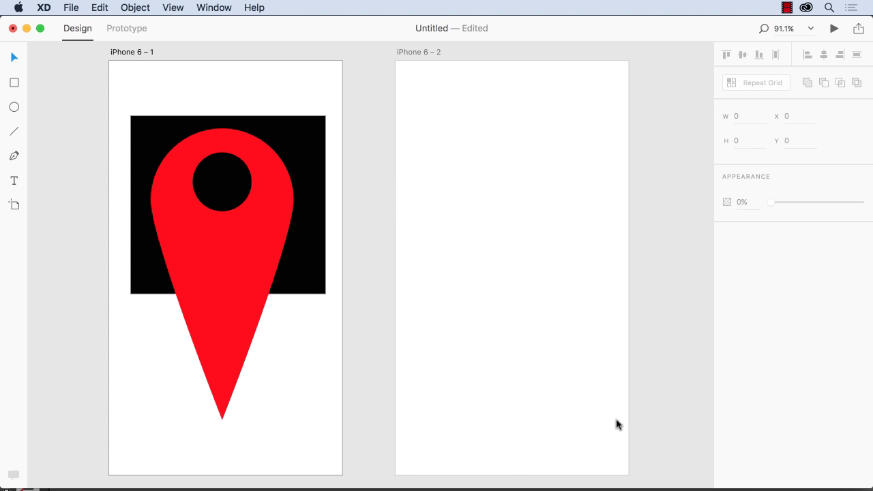
{"action": "left_click", "coordinate": [476, 237]}
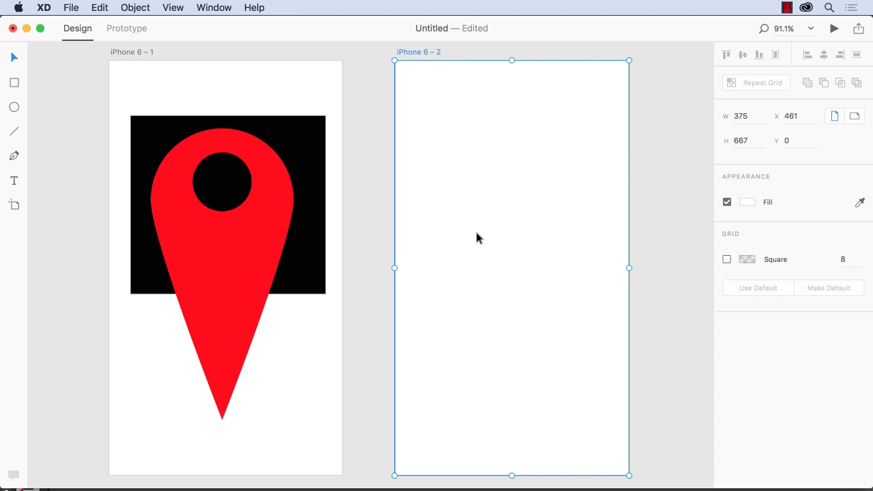
{"action": "key", "text": "super+v"}
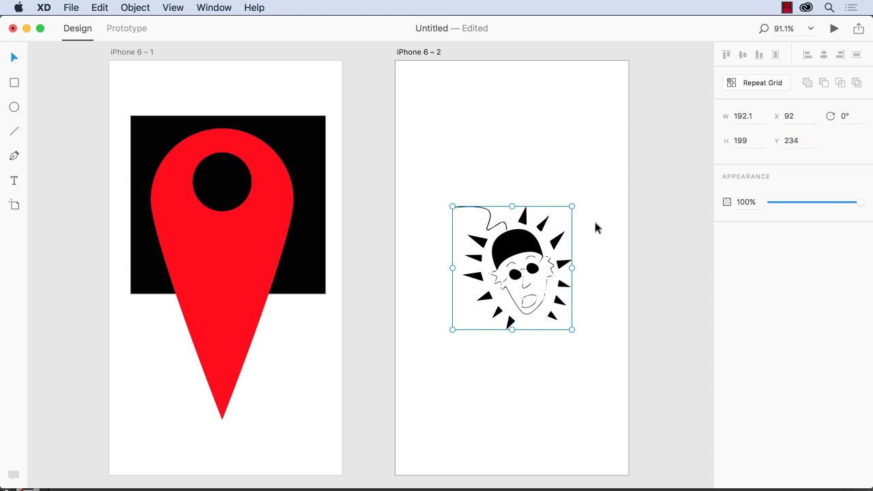
Copy the face artwork from Illustrator again and return to XD
{"action": "key", "text": "super+Tab"}
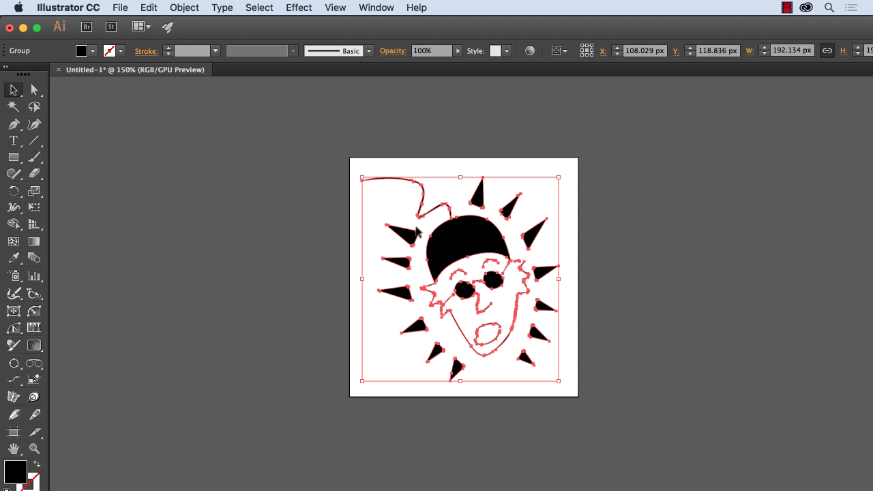
{"action": "key", "text": "super+shift+b"}
{"action": "key", "text": "super+Tab"}
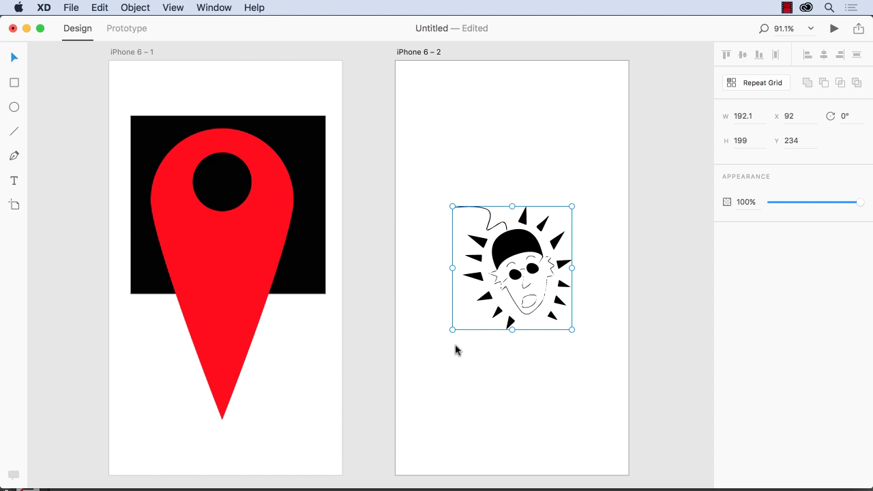
Recolour the mascot's hat from black to the pinkish-red saved swatch
{"action": "left_click", "coordinate": [518, 161]}
{"action": "double_click", "coordinate": [520, 256]}
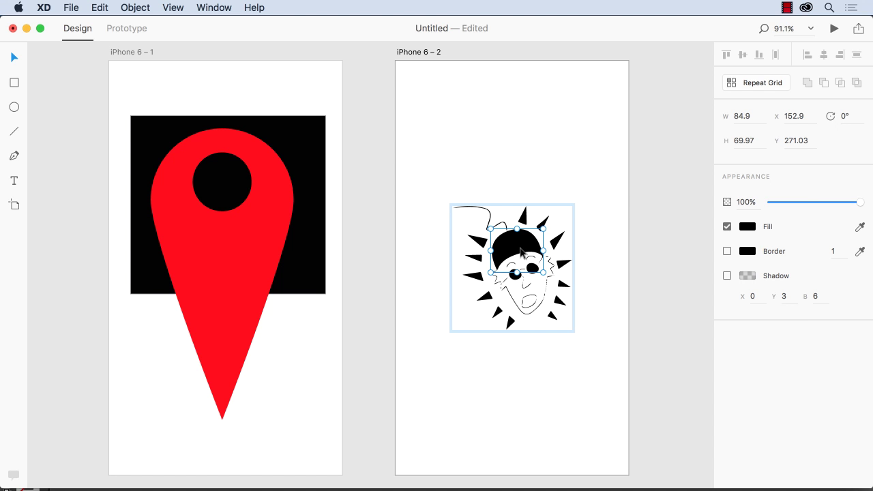
{"action": "left_click", "coordinate": [749, 227]}
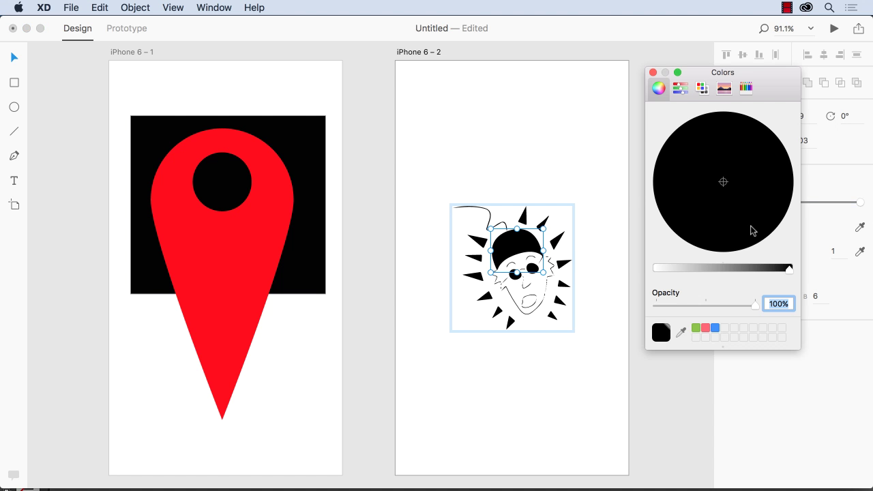
{"action": "left_click", "coordinate": [705, 329]}
{"action": "left_click", "coordinate": [631, 235]}
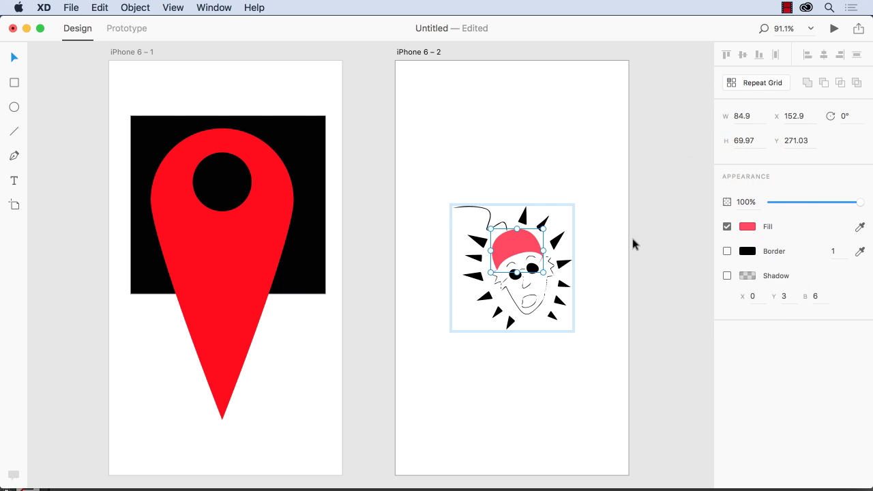
{"action": "left_click", "coordinate": [597, 287]}
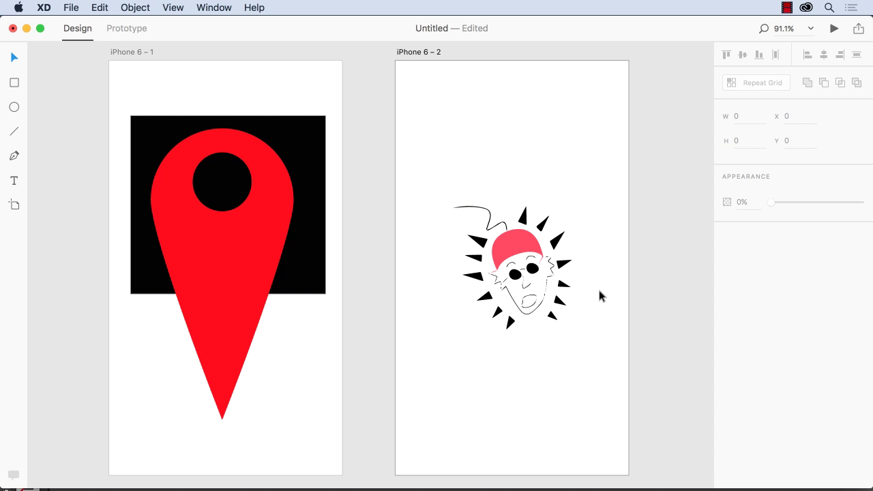